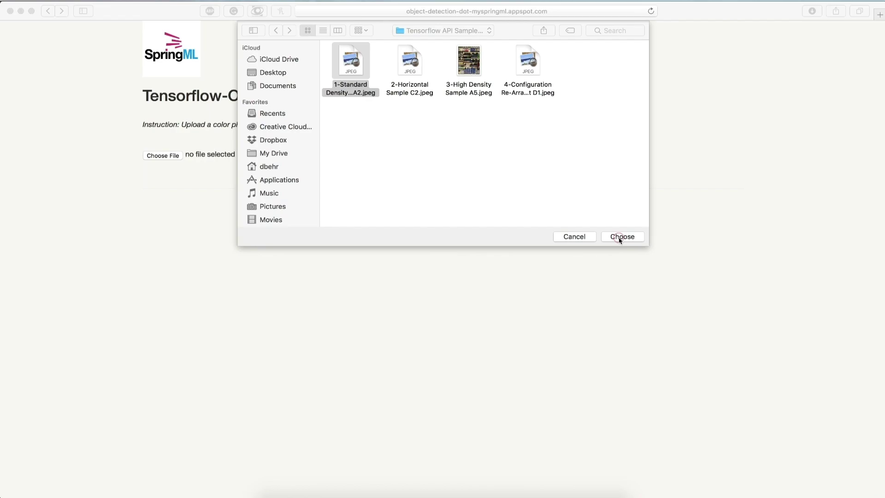
left_click(619, 237)
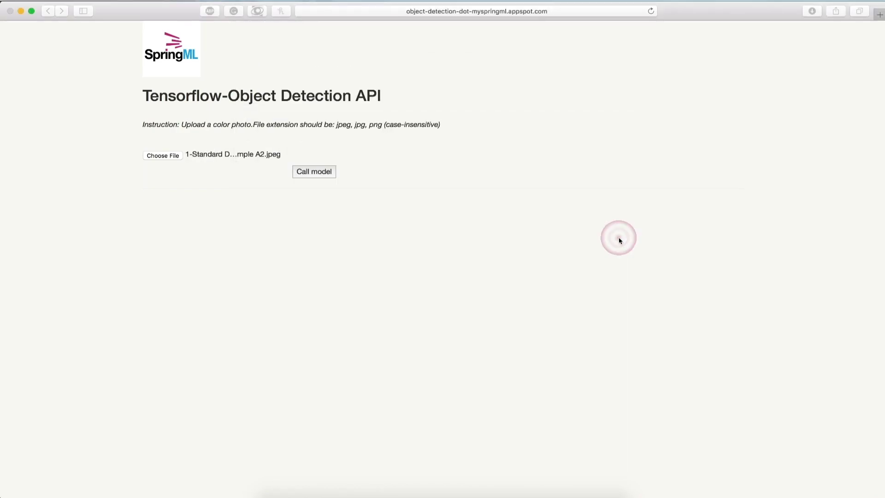
left_click(309, 173)
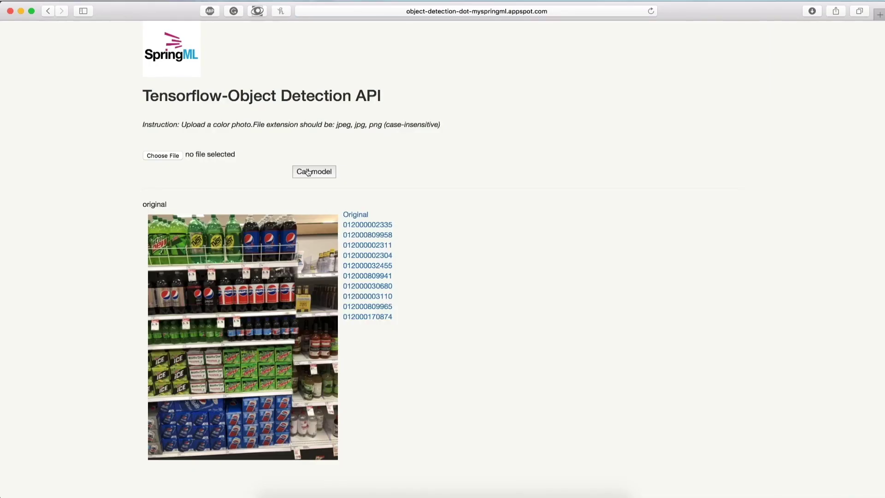
left_click(372, 227)
left_click(372, 246)
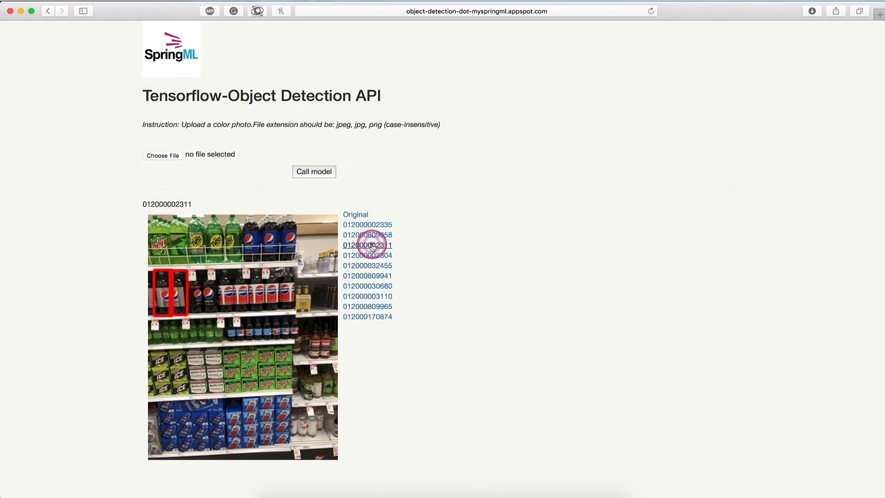
left_click(371, 266)
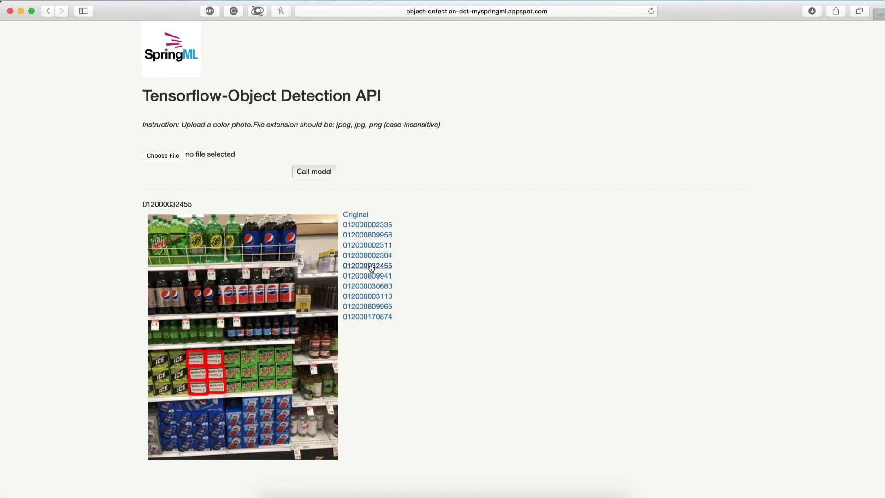
left_click(372, 276)
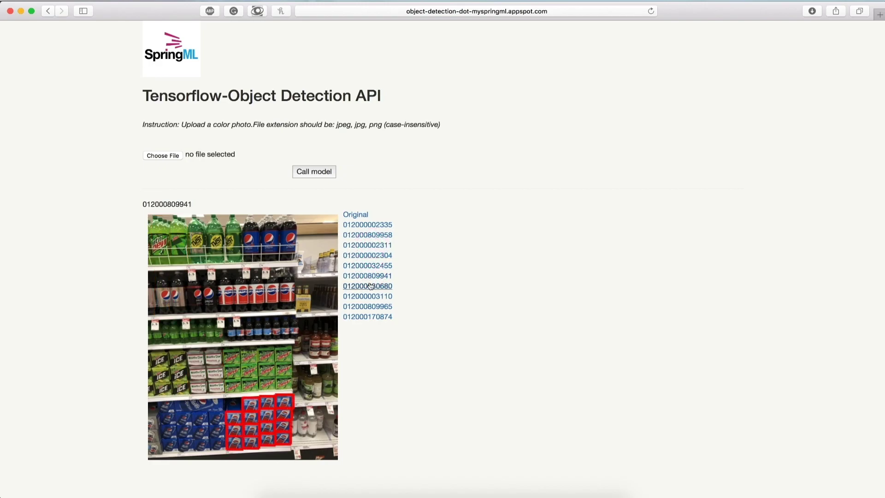
left_click(370, 286)
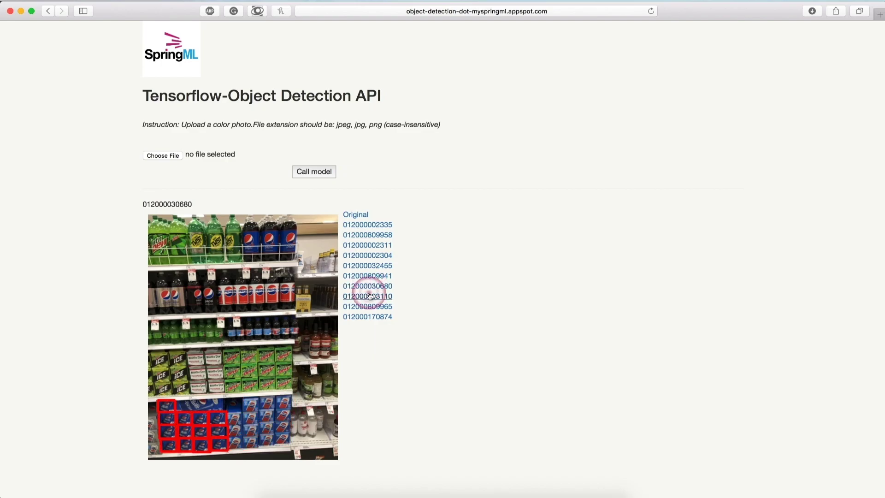
left_click(371, 296)
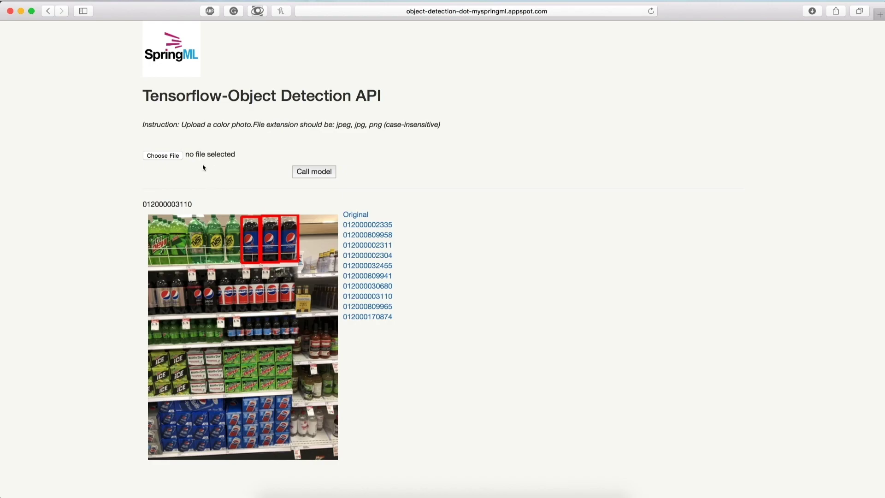
- Upload 2-Horizontal Sample C2.jpeg and run the detection model on it
left_click(177, 155)
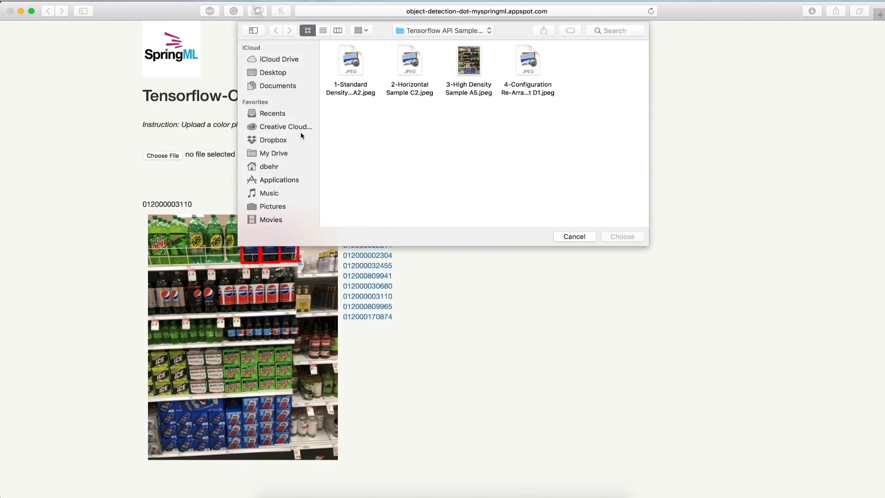
left_click(413, 69)
left_click(630, 237)
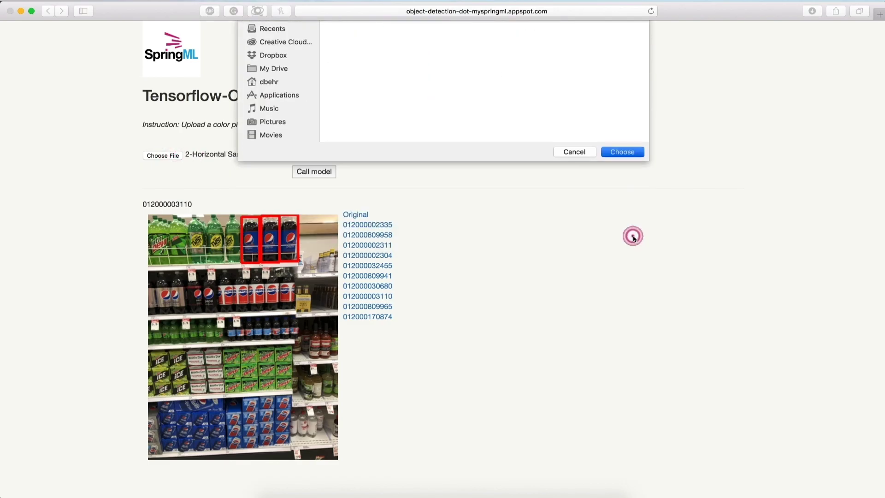
left_click(325, 174)
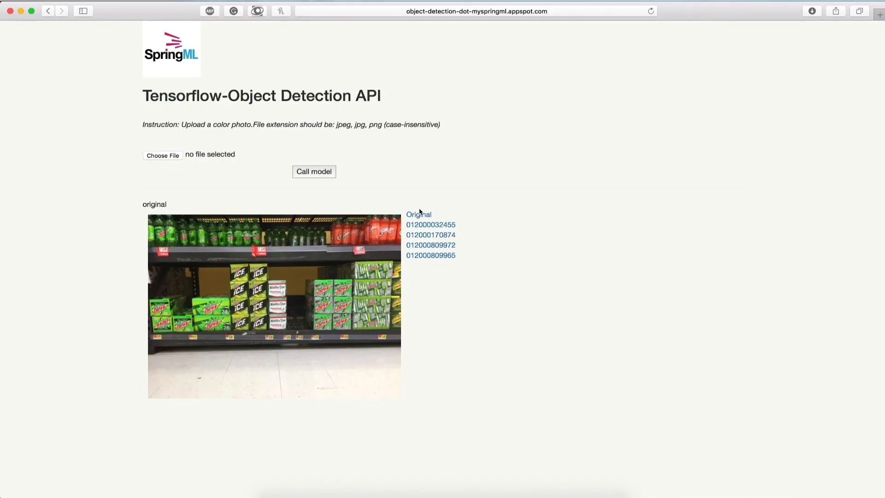
left_click(421, 225)
left_click(420, 237)
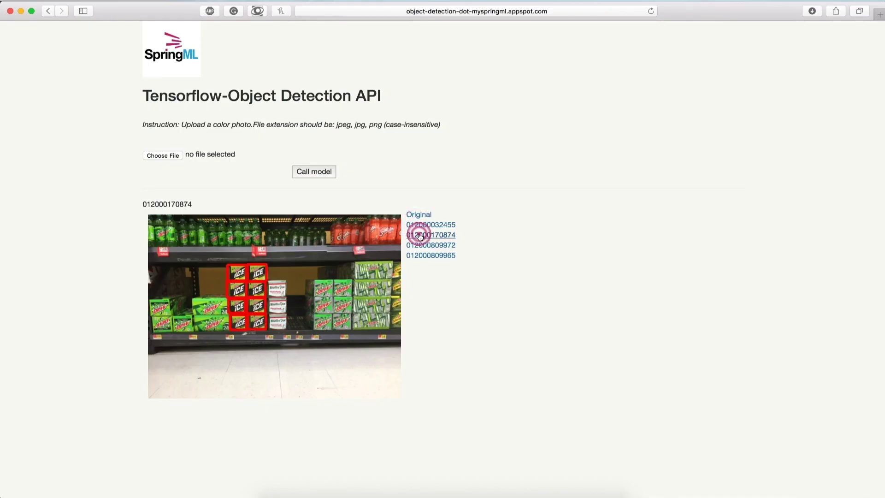
left_click(422, 246)
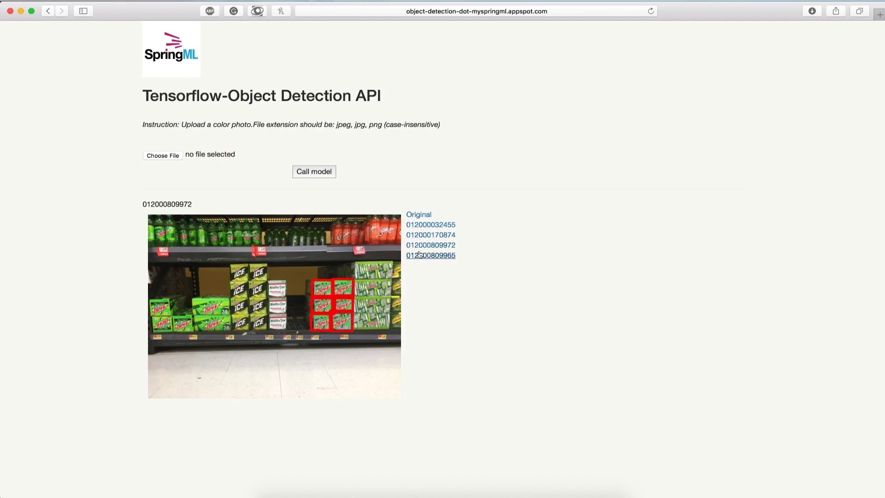
left_click(423, 256)
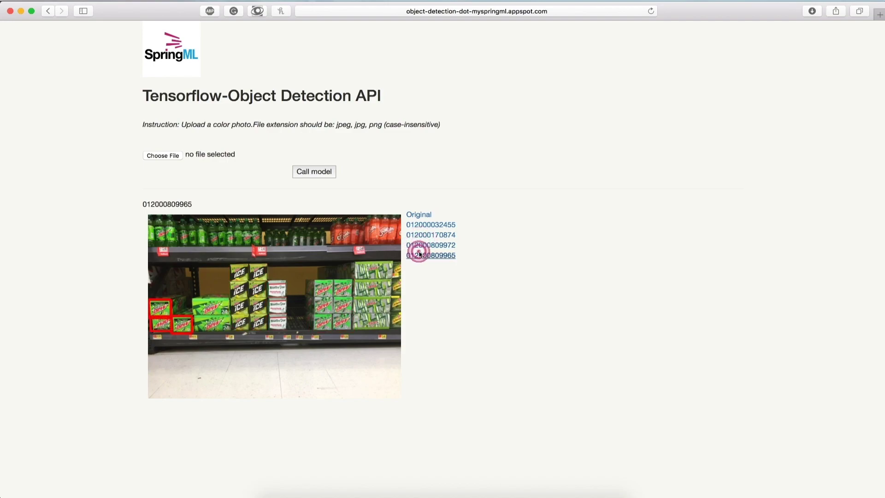
- Select and upload the 3-High Density Sample A5.jpeg photo
left_click(163, 155)
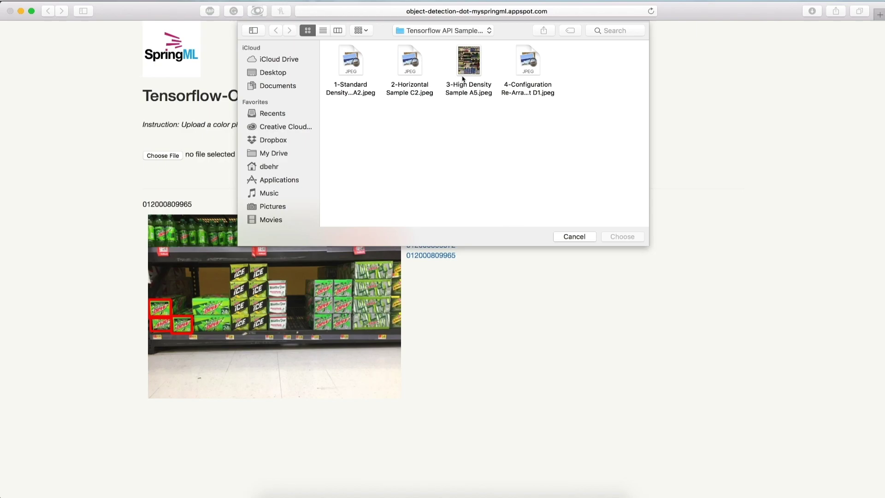
left_click(462, 85)
left_click(620, 236)
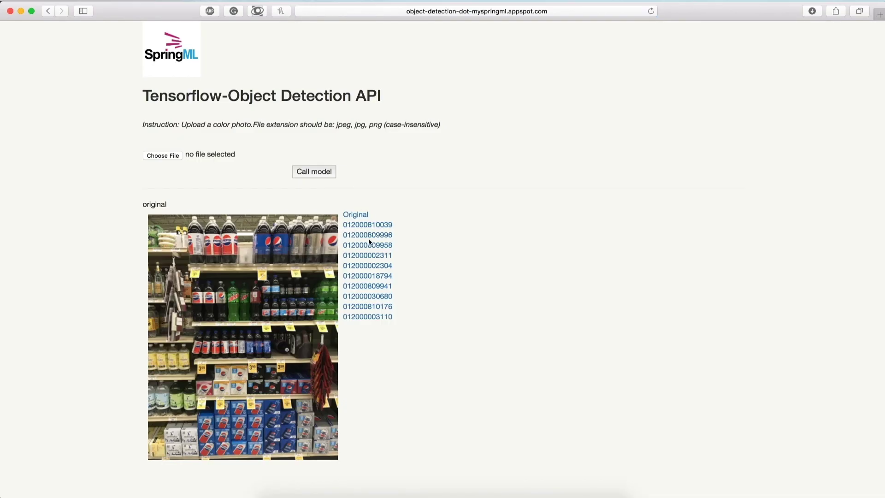
left_click(368, 235)
left_click(369, 255)
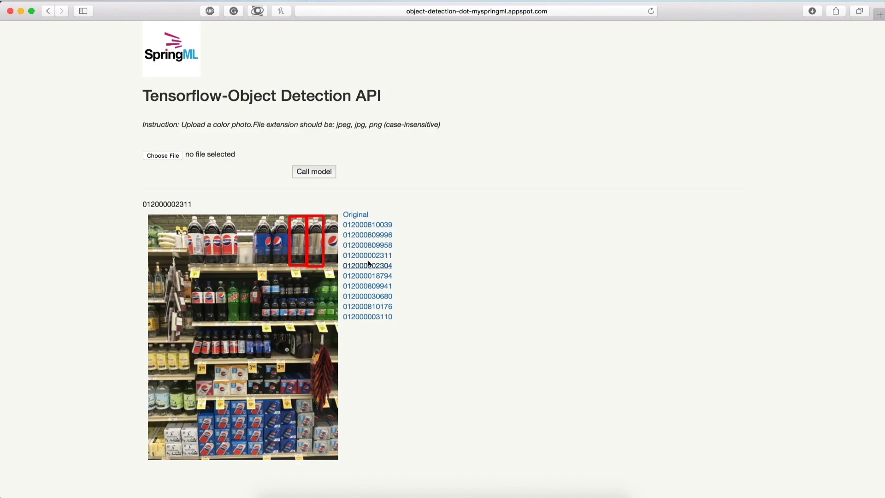
left_click(369, 266)
left_click(367, 275)
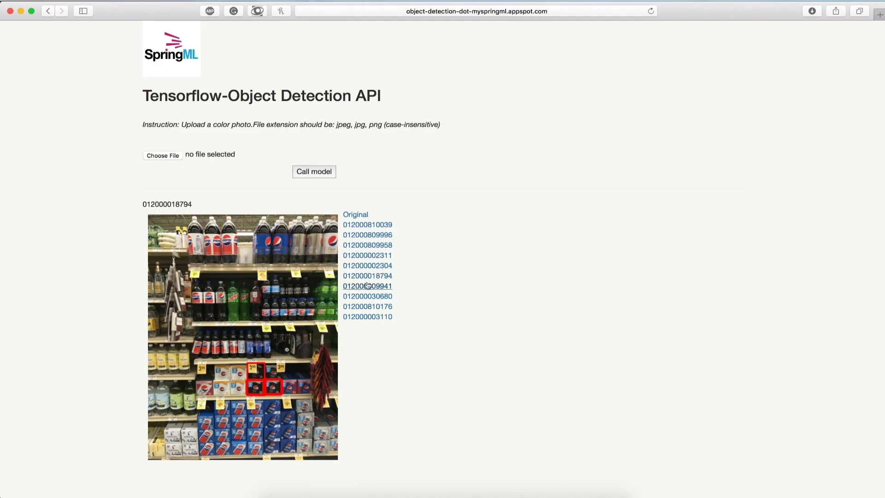
left_click(367, 285)
left_click(366, 296)
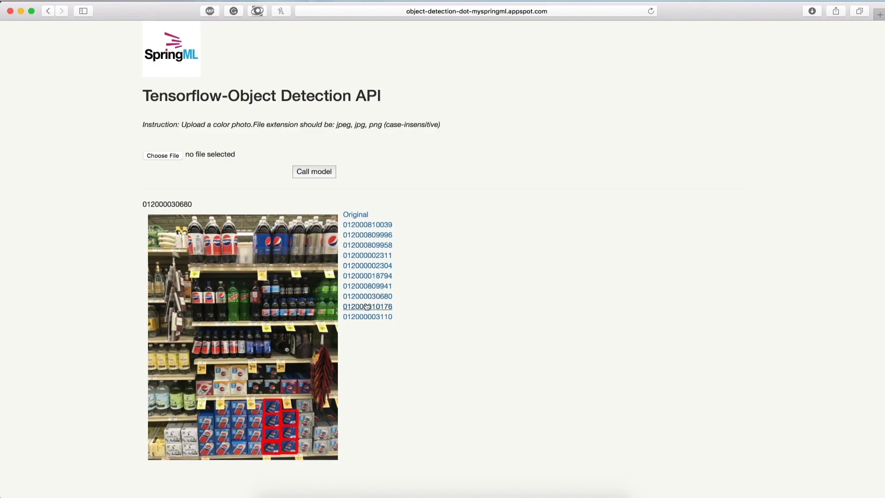
left_click(366, 306)
left_click(367, 317)
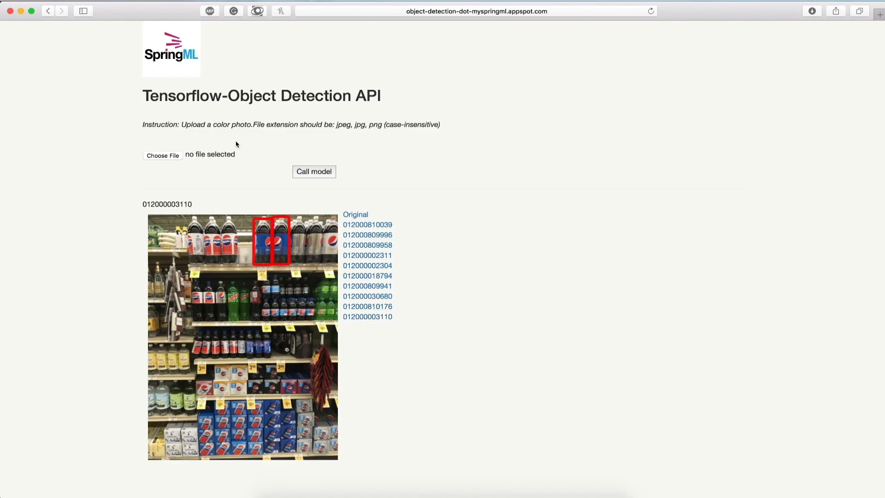
- Upload the fourth re-arranged configuration photo and run the detection model
left_click(166, 155)
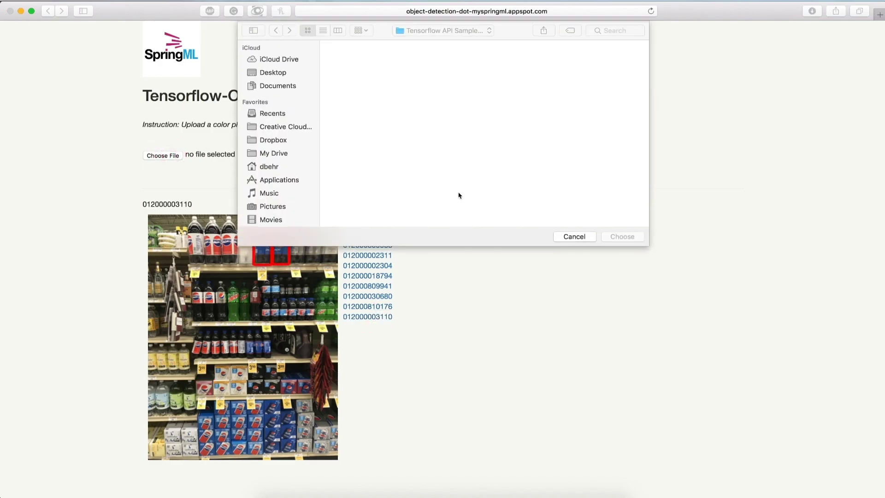
left_click(526, 69)
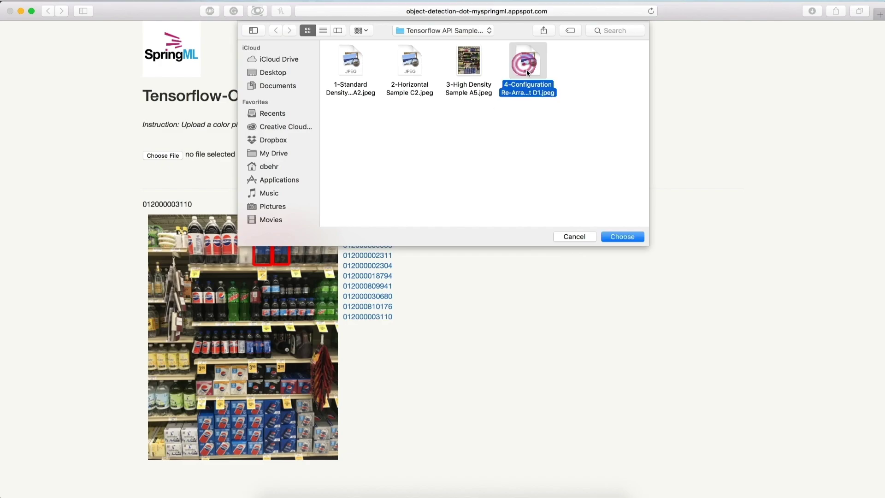
left_click(633, 238)
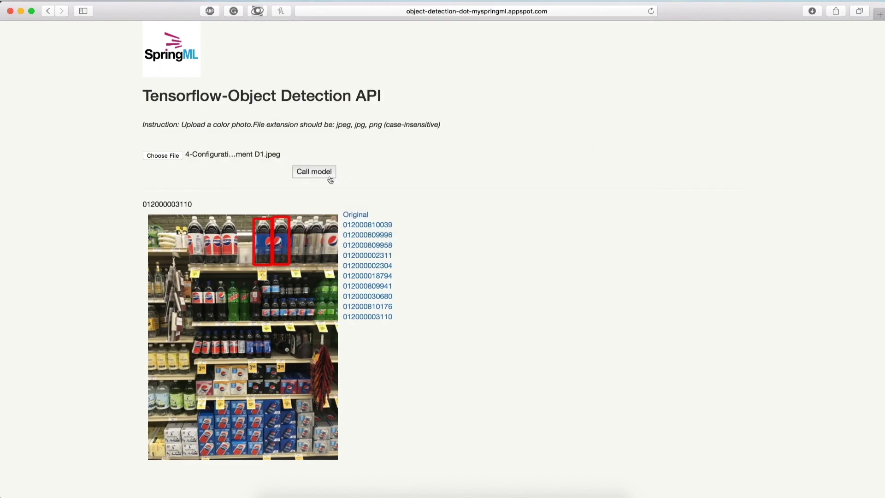
left_click(327, 174)
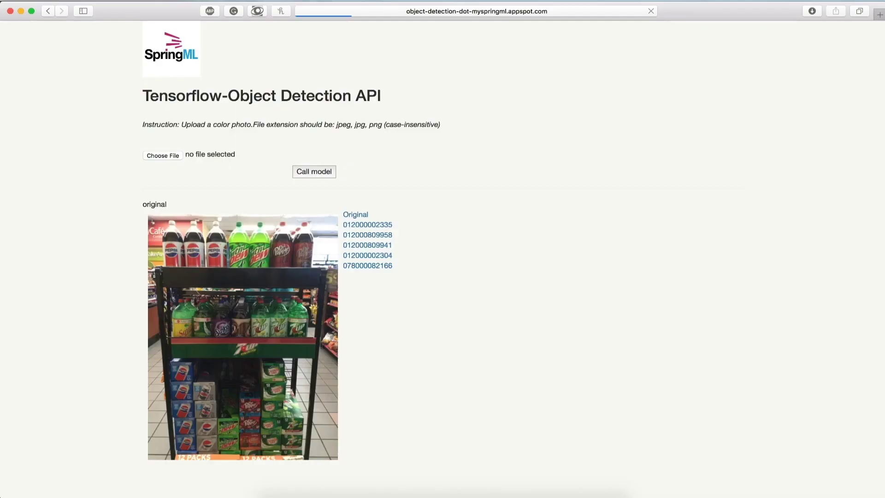
left_click(367, 226)
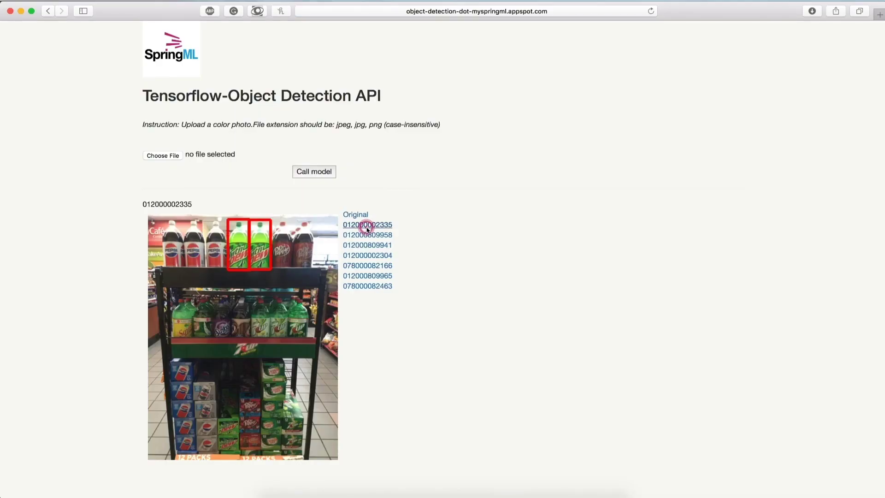
left_click(367, 235)
left_click(368, 245)
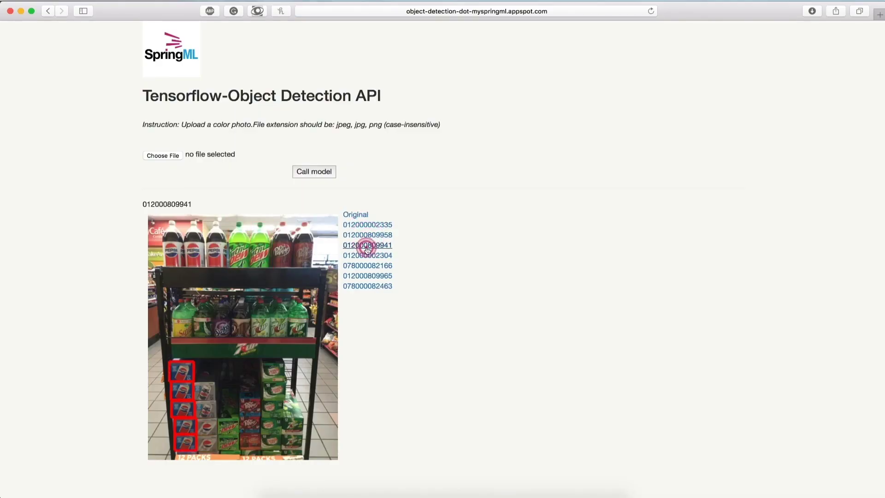
left_click(368, 256)
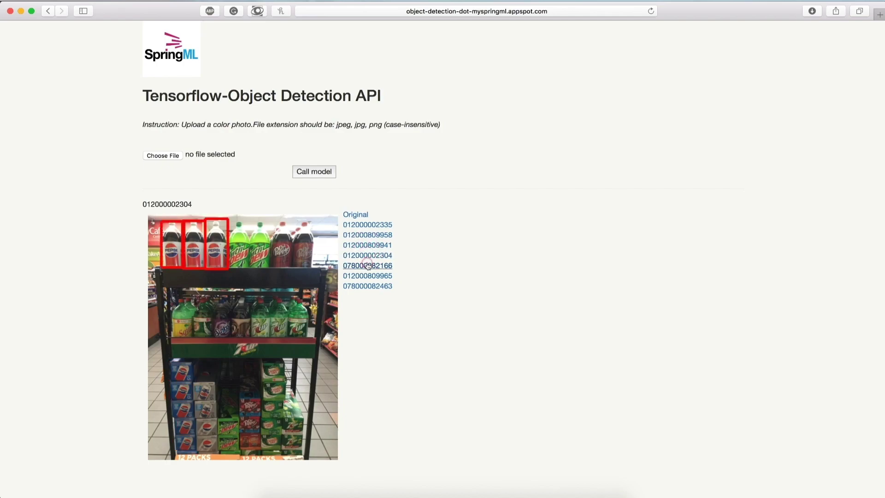
left_click(367, 265)
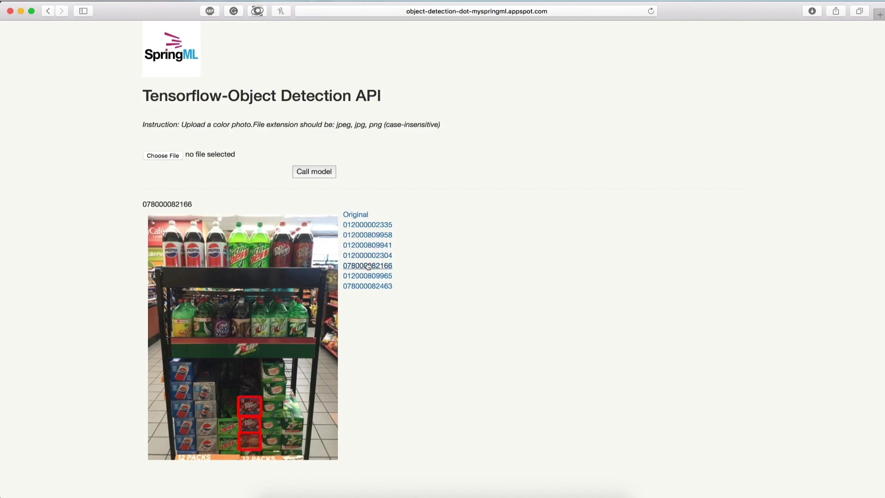